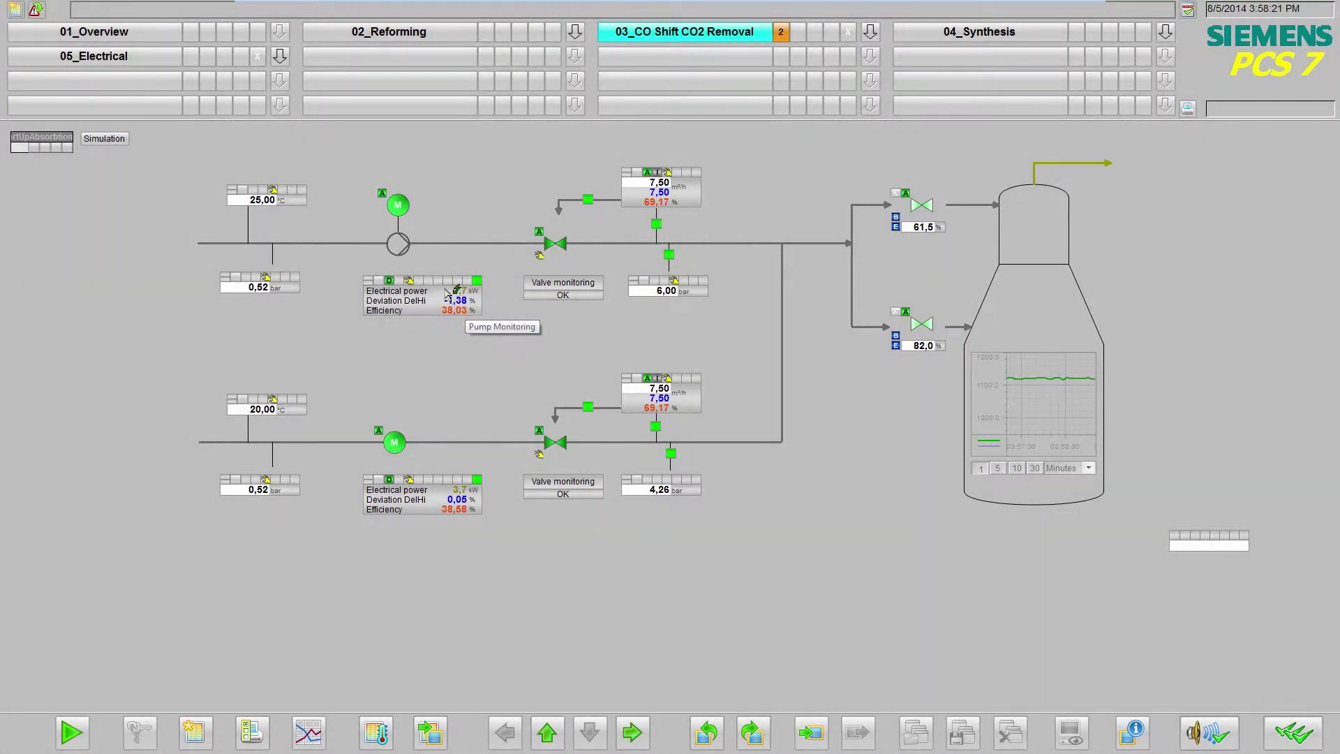
# Step: Show P555's pump monitoring faceplate centred, then bring up the FIC555 flow controller faceplate
pyautogui.click(447, 299)
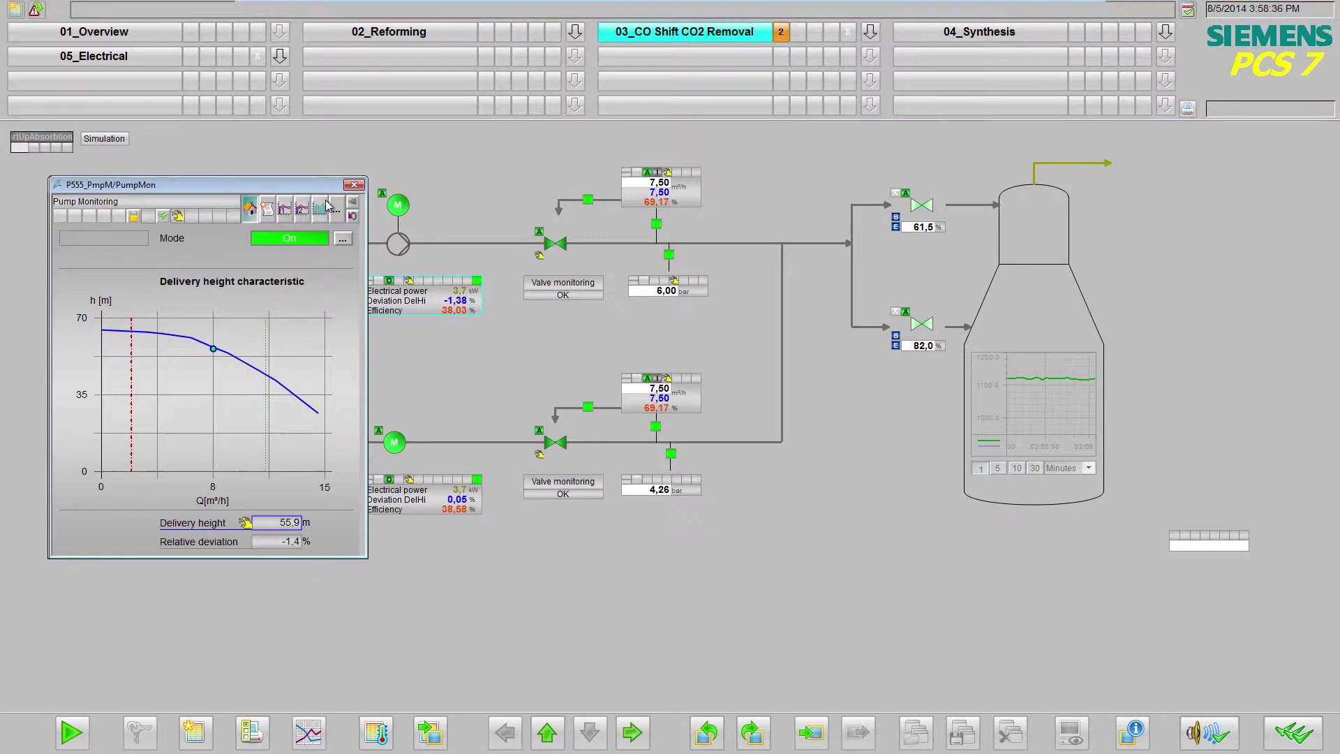
pyautogui.moveTo(330, 206); pyautogui.dragTo(572, 292)
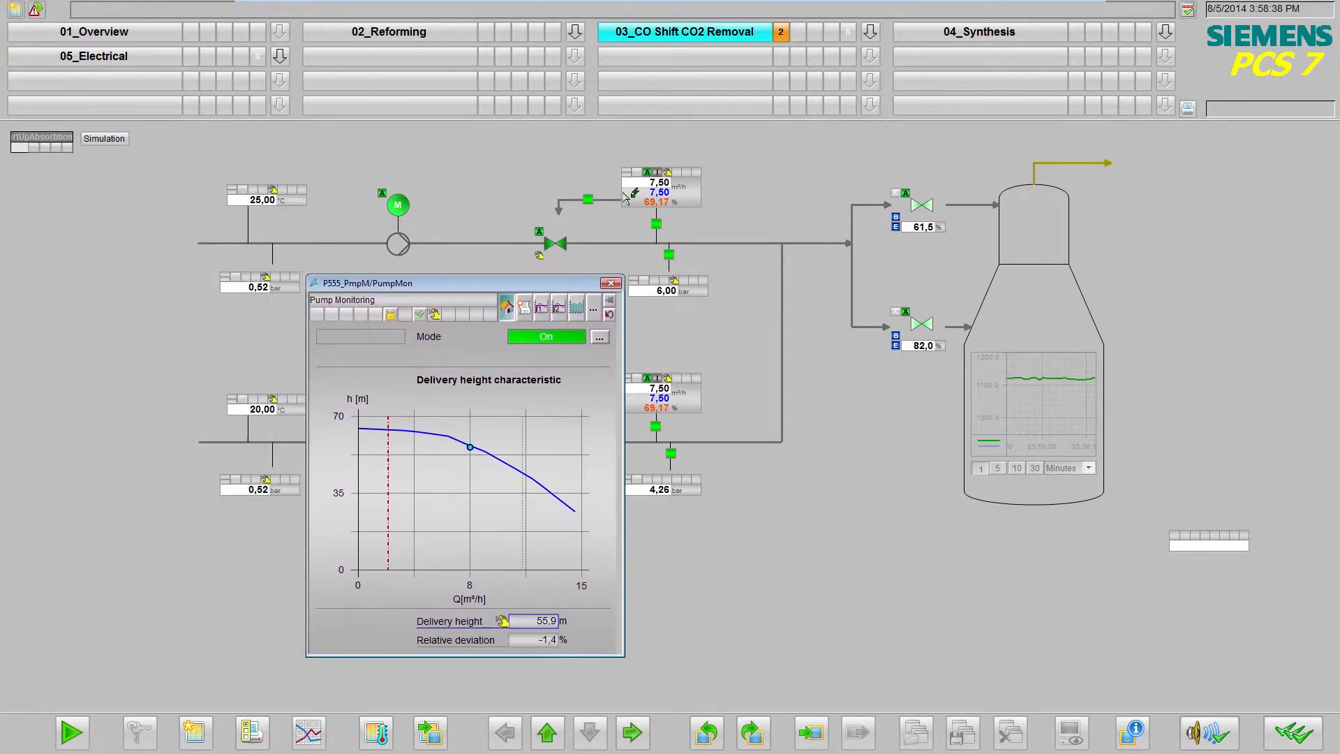
pyautogui.click(675, 192)
pyautogui.write('8,5')
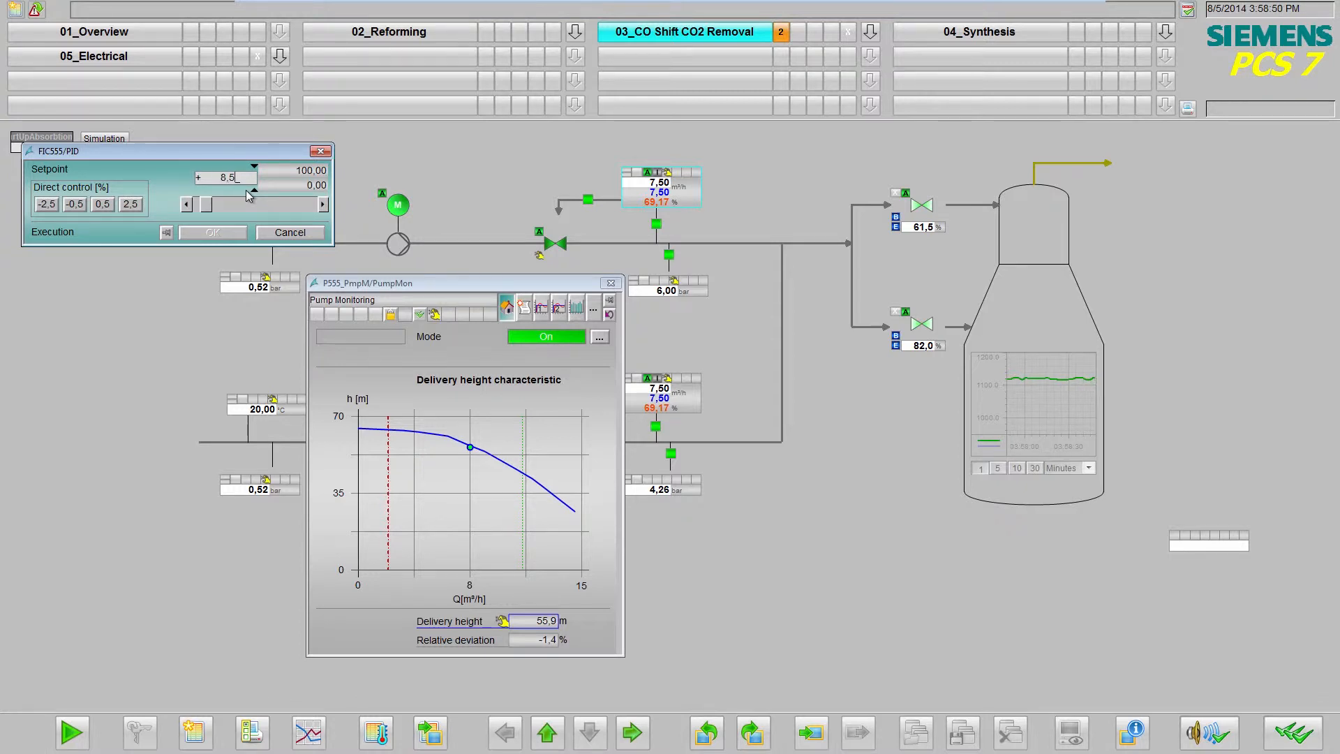
# Step: Confirm the FIC555 setpoint of 8,50 and show the PI555 pump outlet pressure faceplate
pyautogui.press('Return')
pyautogui.press('Return')
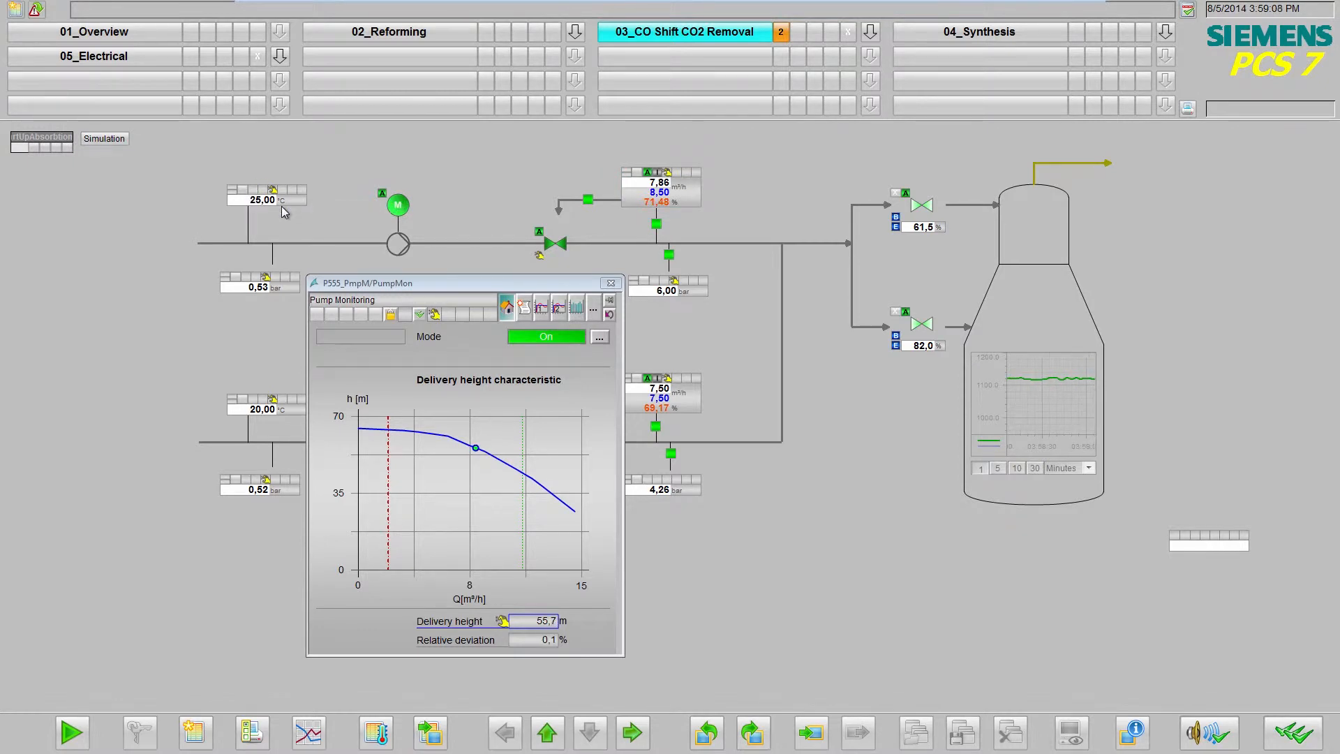
pyautogui.click(666, 290)
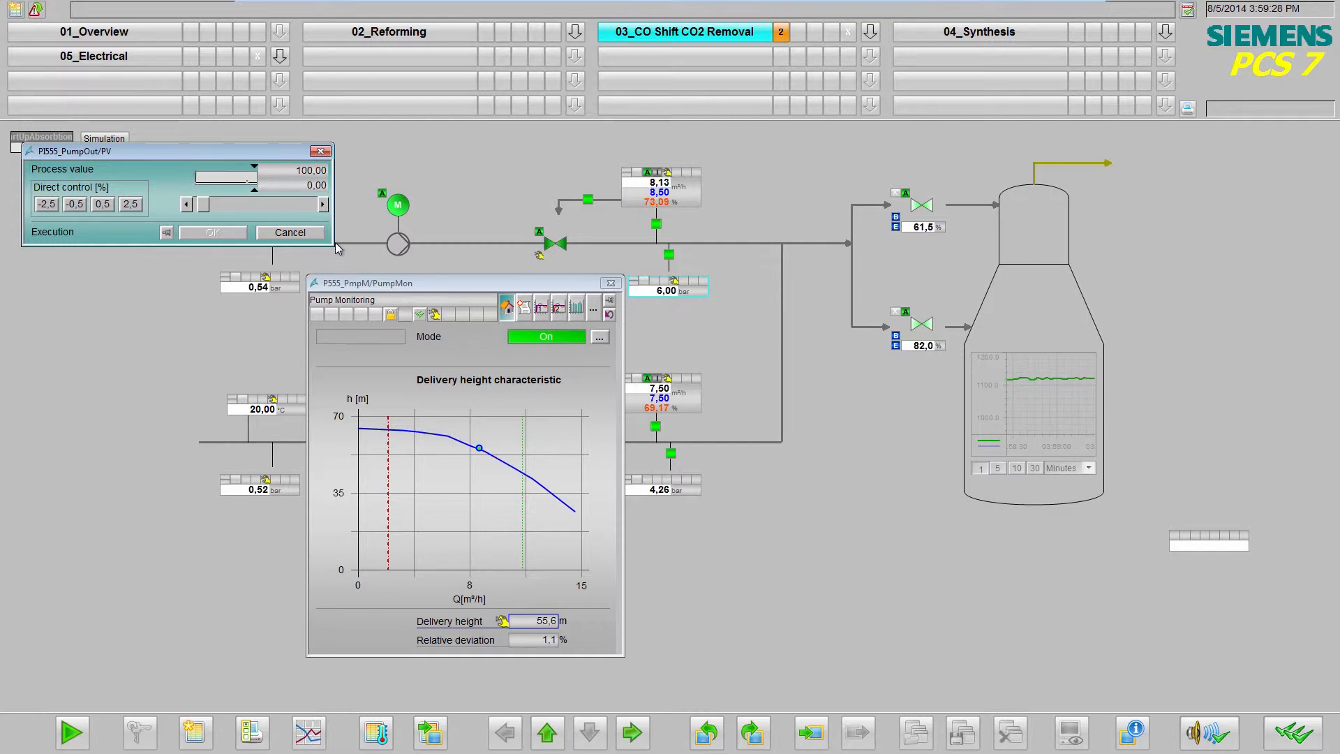
pyautogui.write('+5')
# Step: Close the pump outlet pressure faceplate
pyautogui.press('Return')
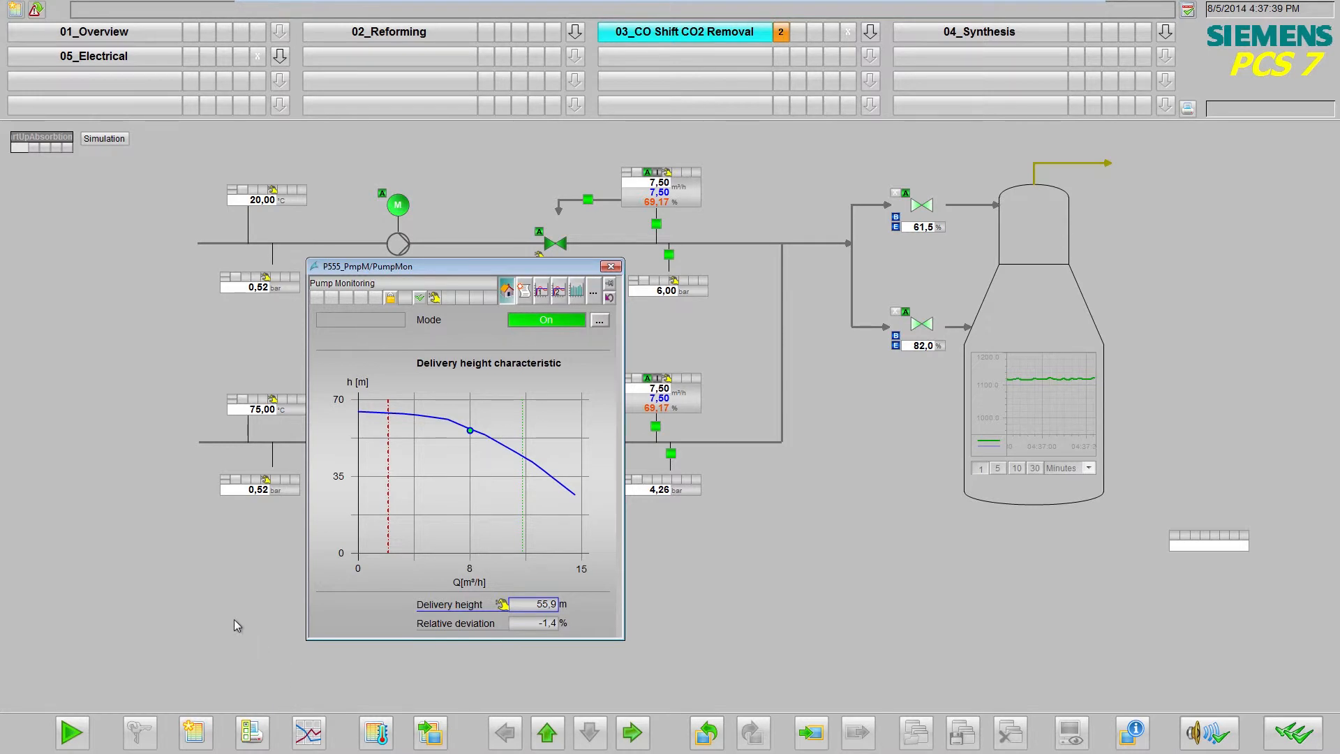
# Step: Show P555's NPSH characteristic curve, then close the pump monitoring faceplate
pyautogui.click(565, 287)
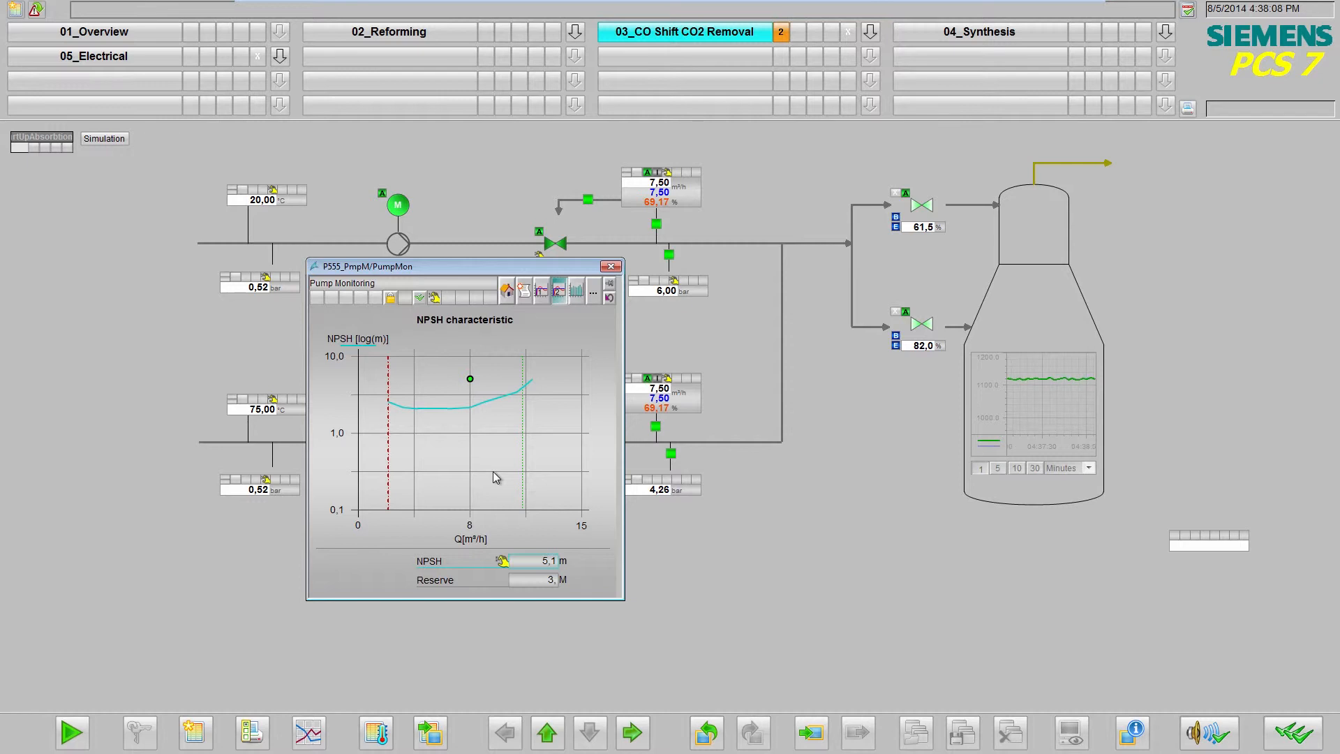
pyautogui.click(611, 269)
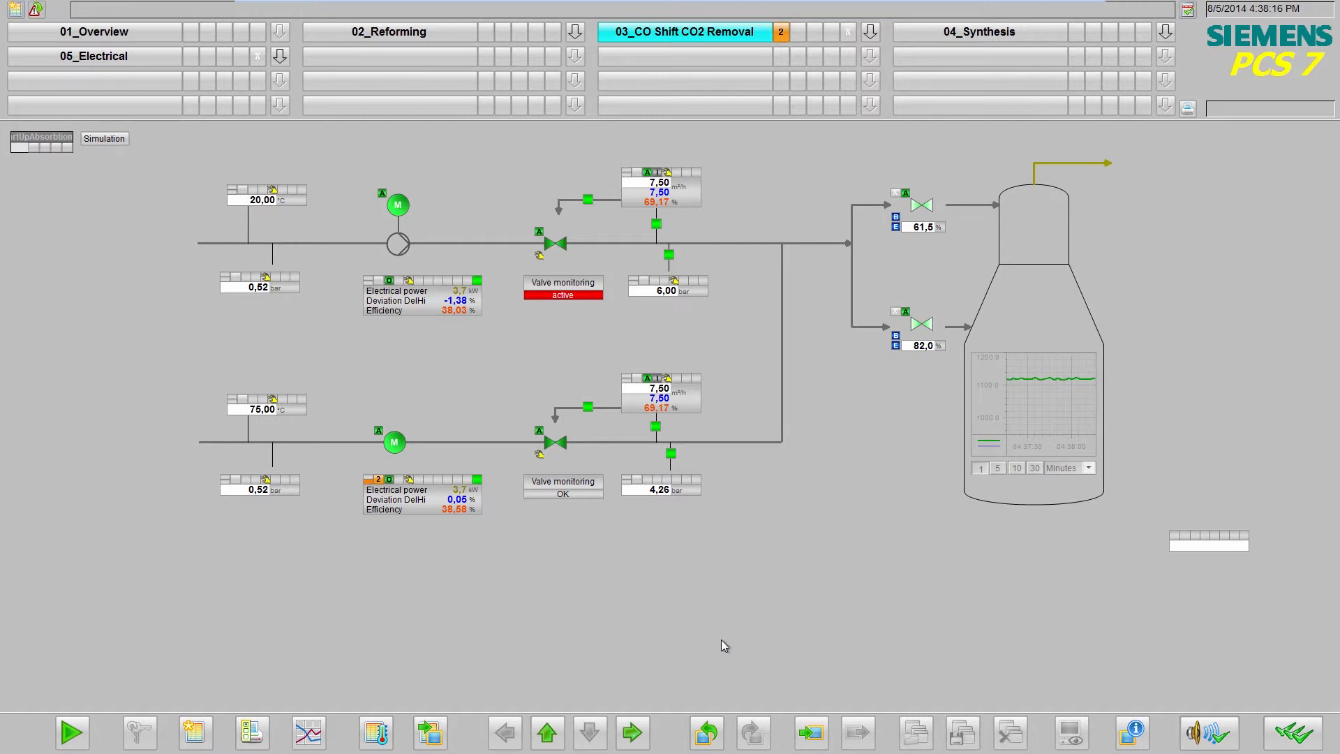
# Step: Go up to the parent overview picture of CO Conversion, Absorption and Removal
pyautogui.click(552, 728)
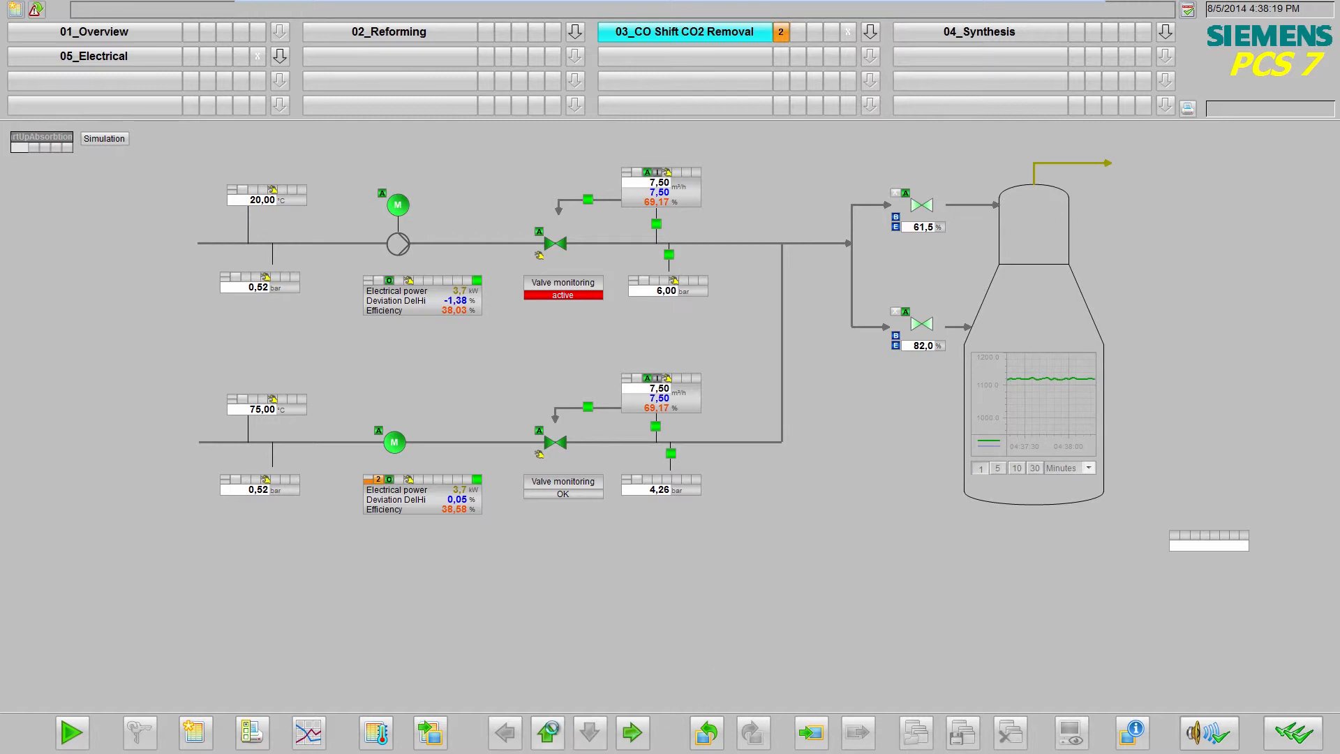